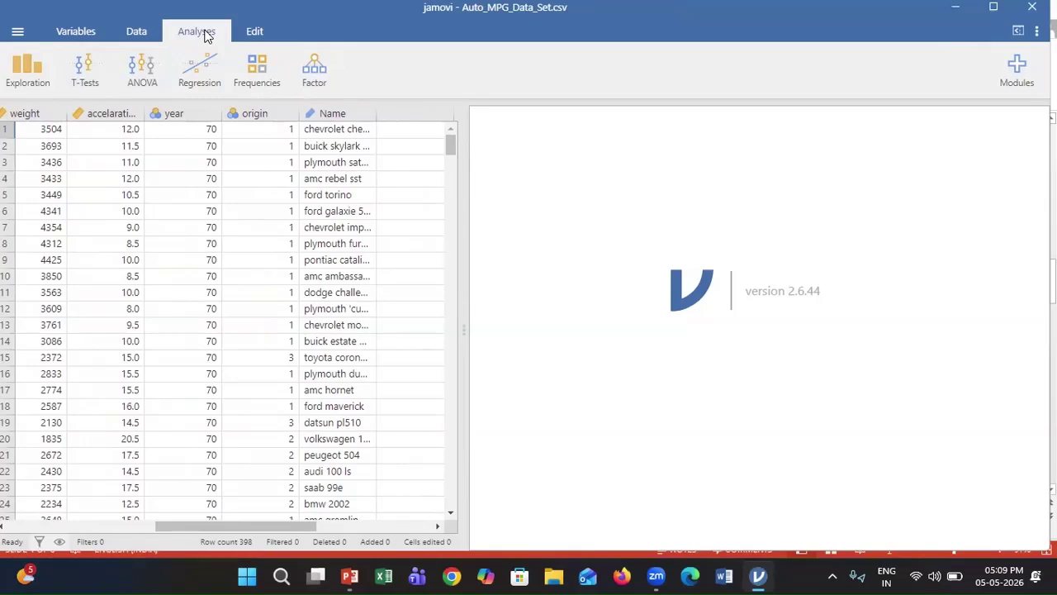
Step: Start a Descriptives analysis and add MPG as its first variable
left_click(24, 79)
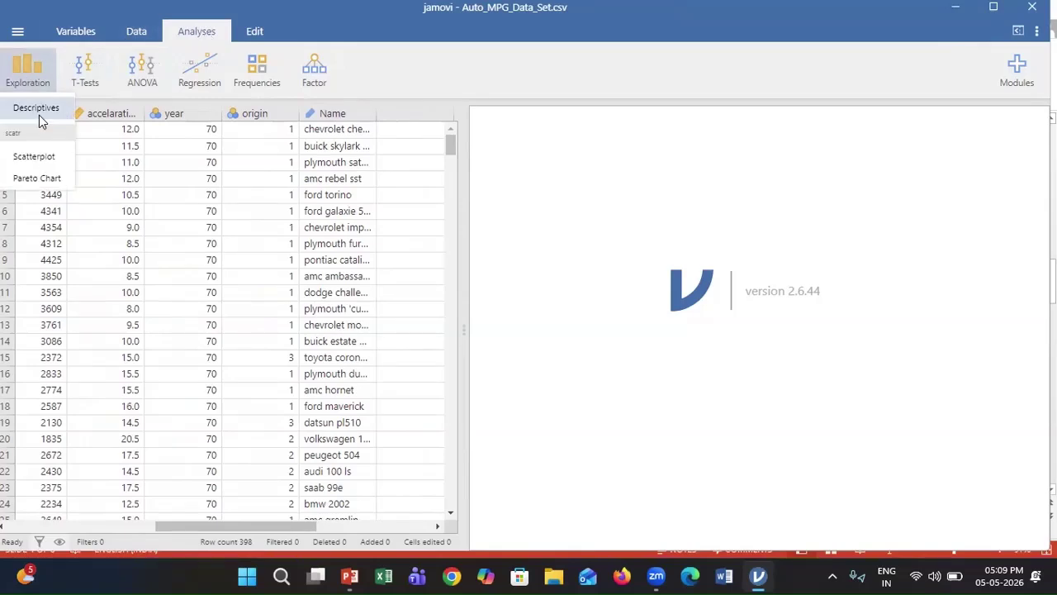
left_click(41, 109)
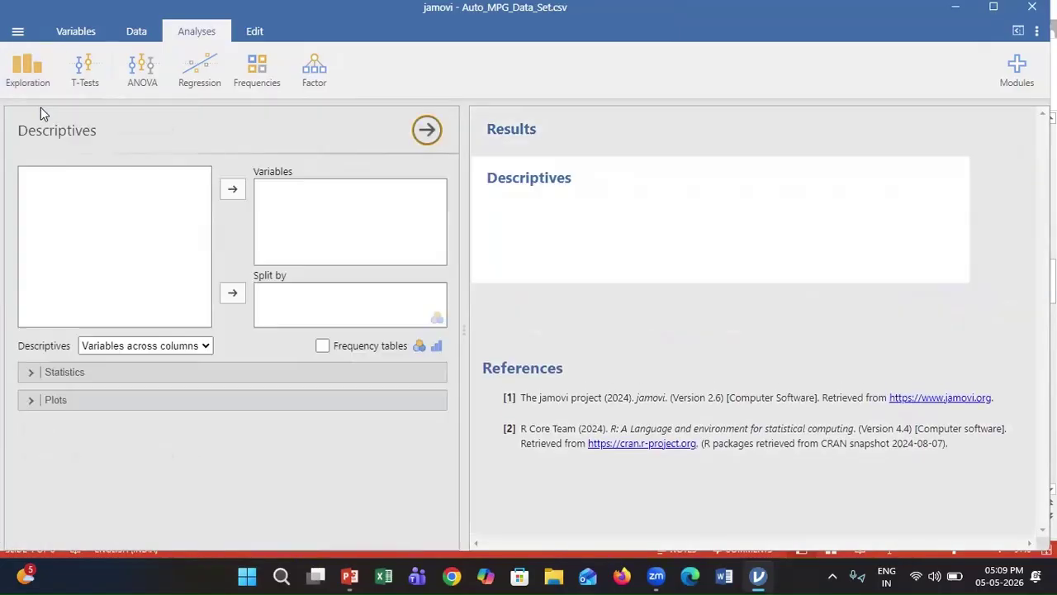
left_click(50, 196)
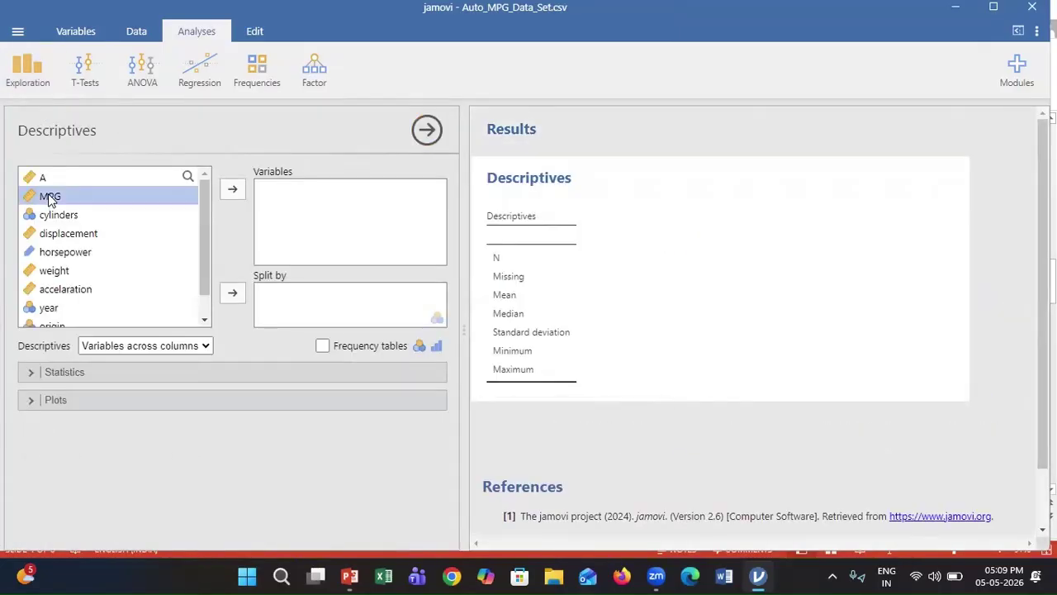
left_click(234, 191)
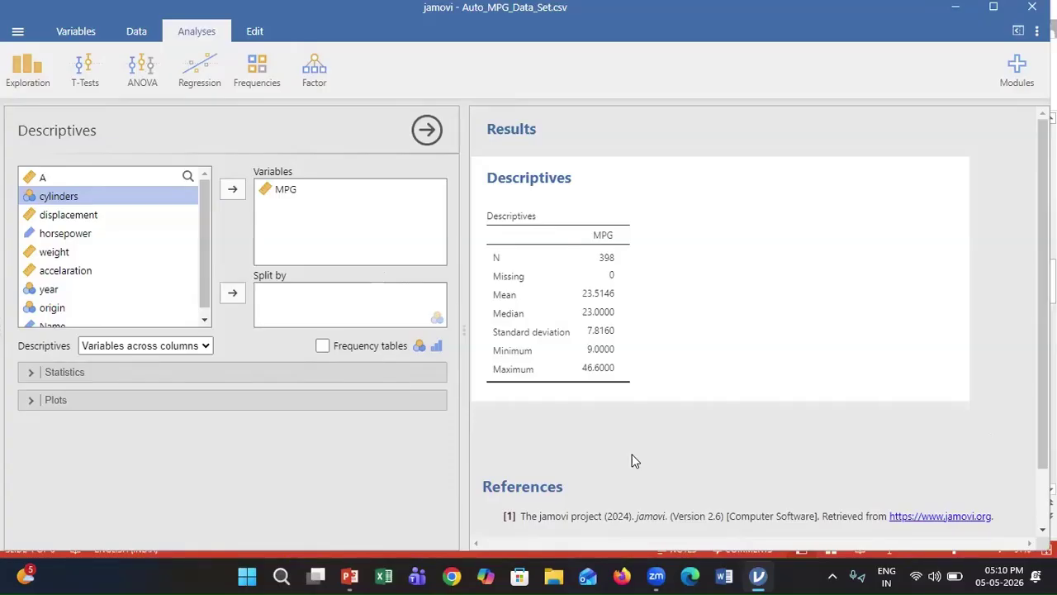
Step: Add displacement, weight and accelaration to the variables of the Descriptives analysis
left_click(66, 216)
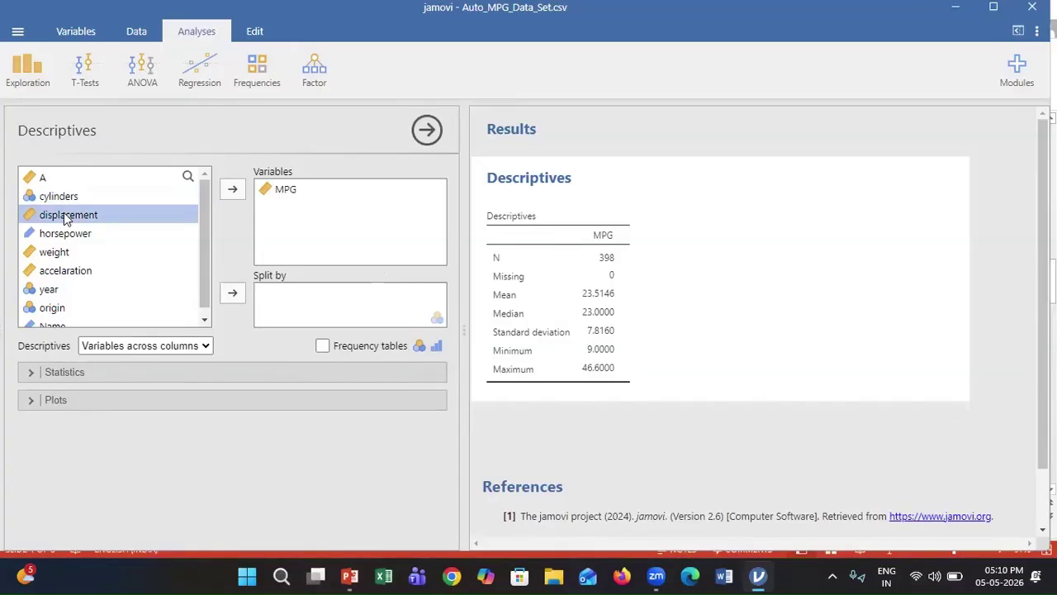
left_click(233, 192)
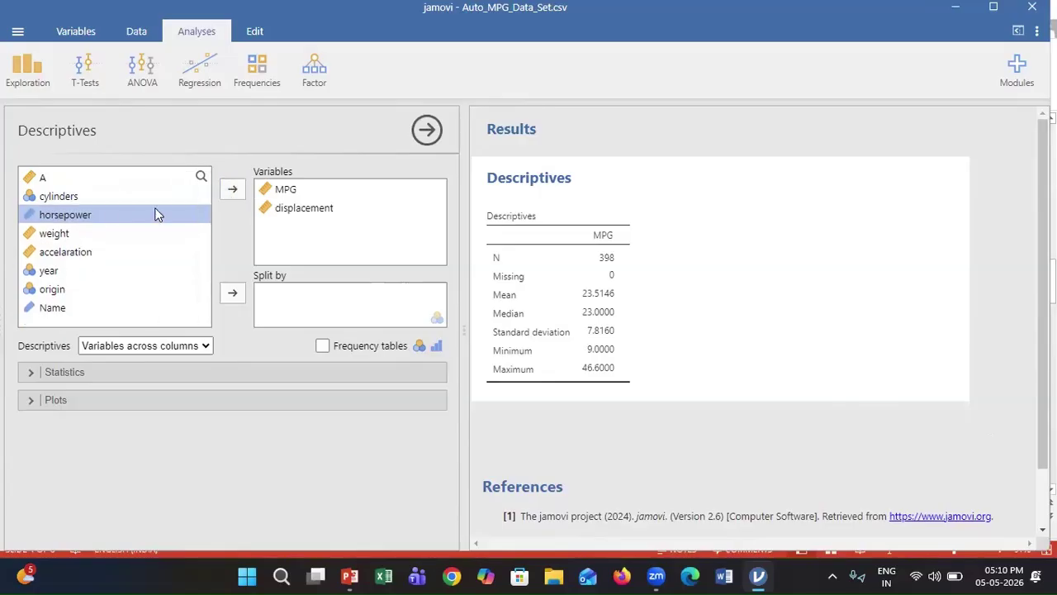
left_click(73, 233)
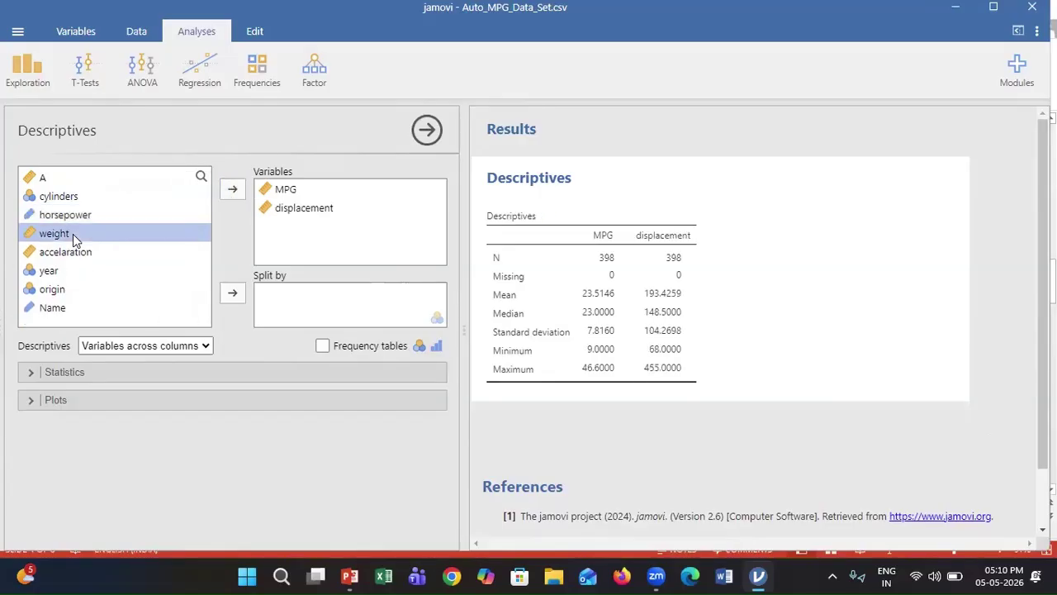
left_click(235, 192)
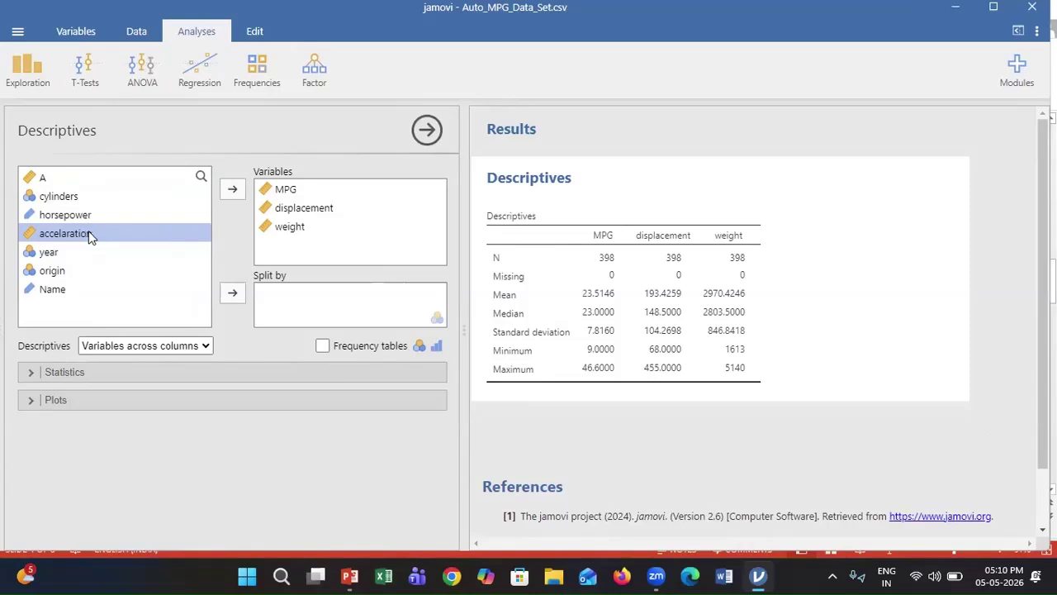
left_click(232, 190)
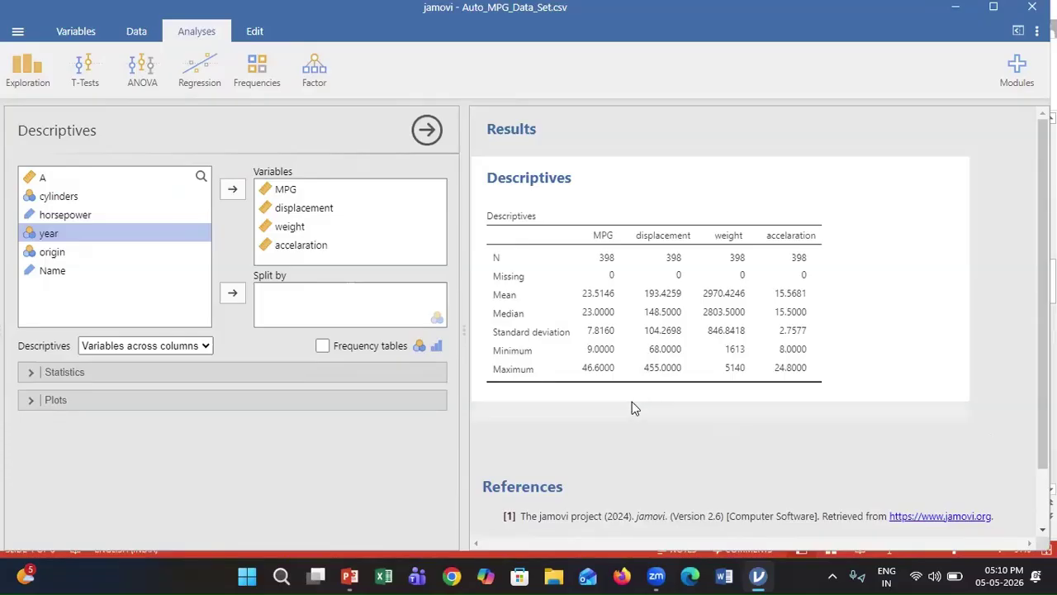
Step: Split the descriptives by cylinders and review the grouped statistics from N to Maximum
left_click(65, 199)
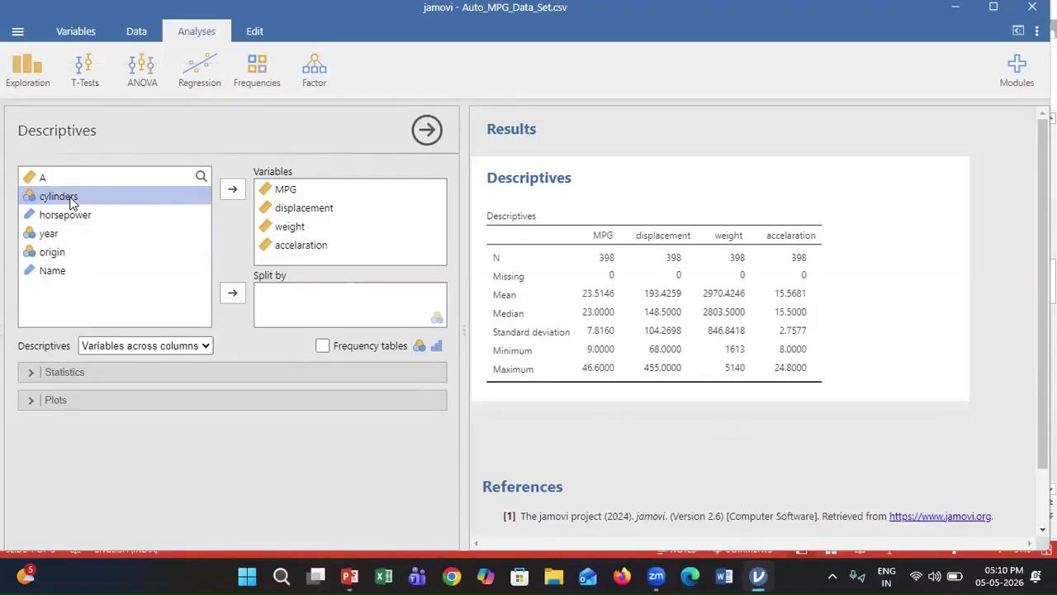
left_click(234, 296)
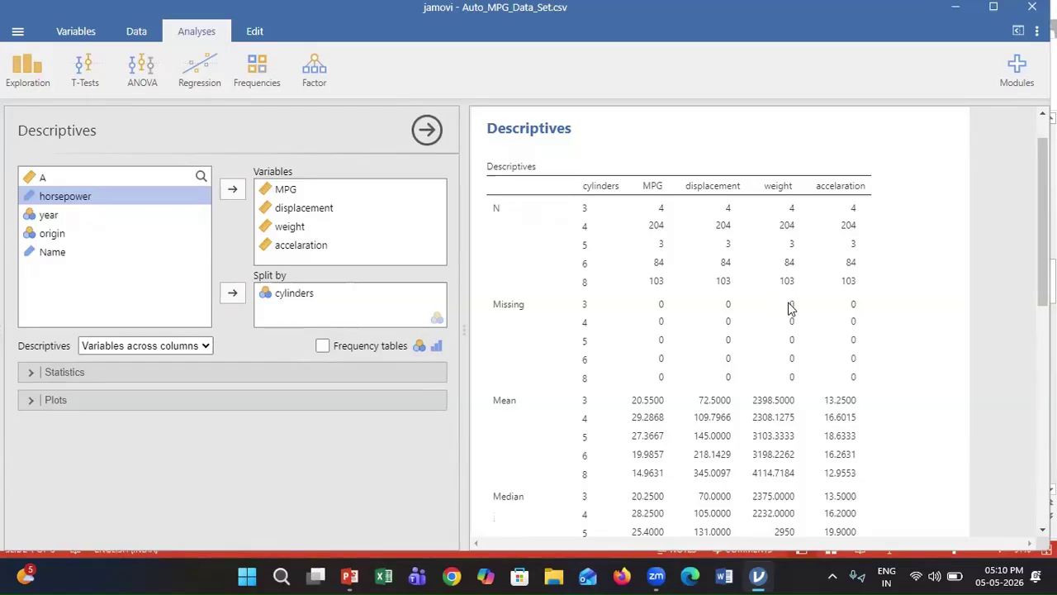
scroll(790, 308, "down", 1)
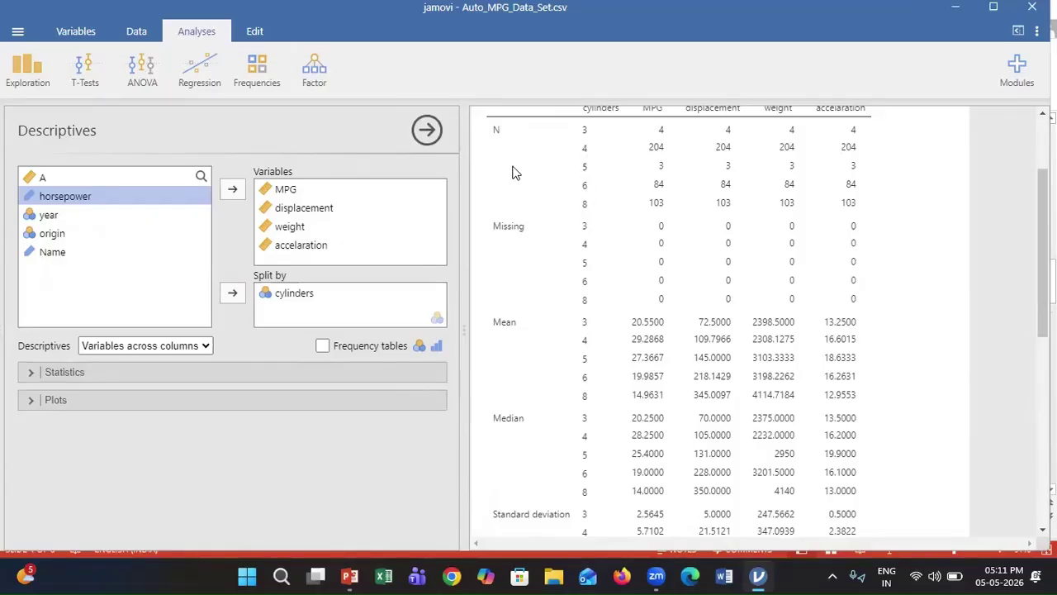
scroll(517, 198, "down", 2)
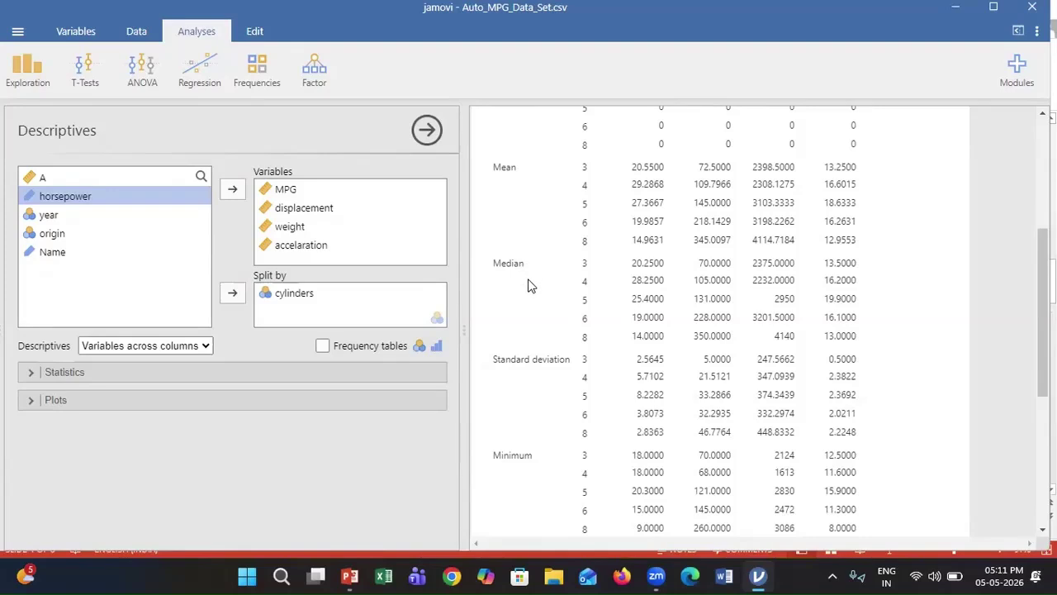
scroll(533, 278, "down", 3)
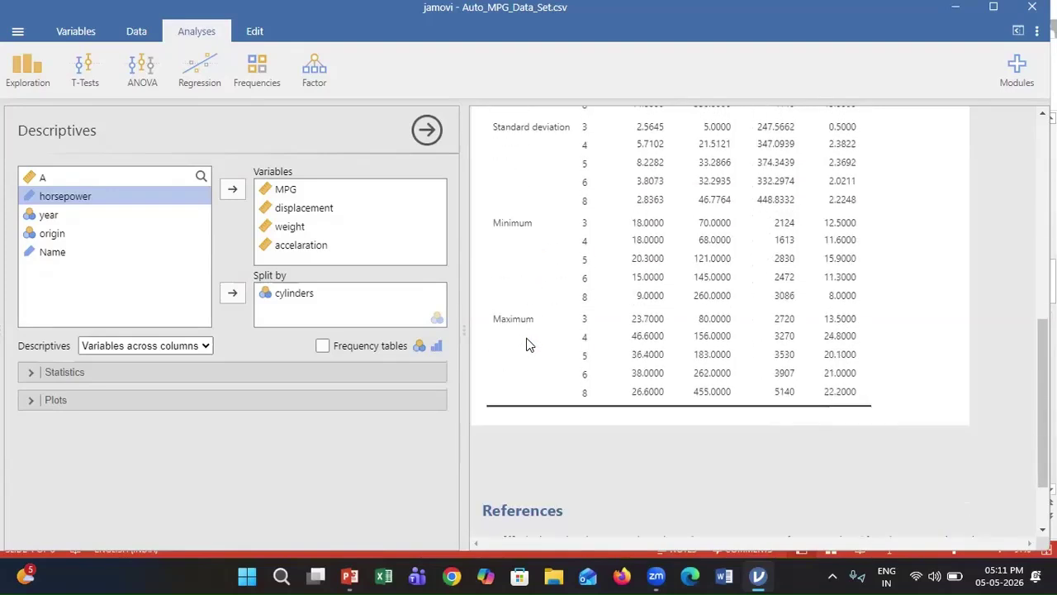
scroll(528, 332, "up", 1)
scroll(531, 332, "up", 5)
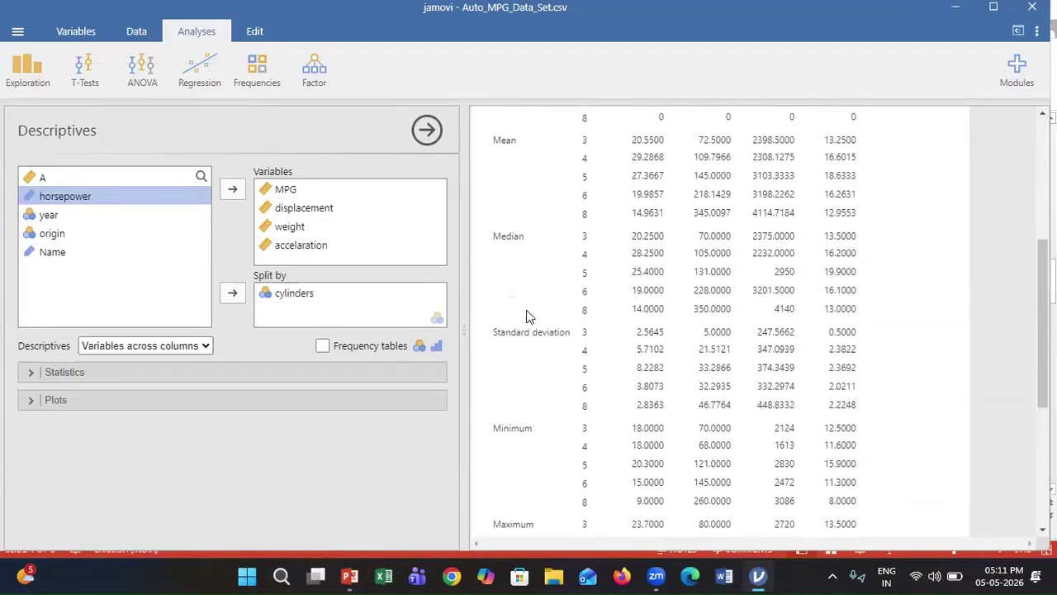
scroll(528, 297, "up", 1)
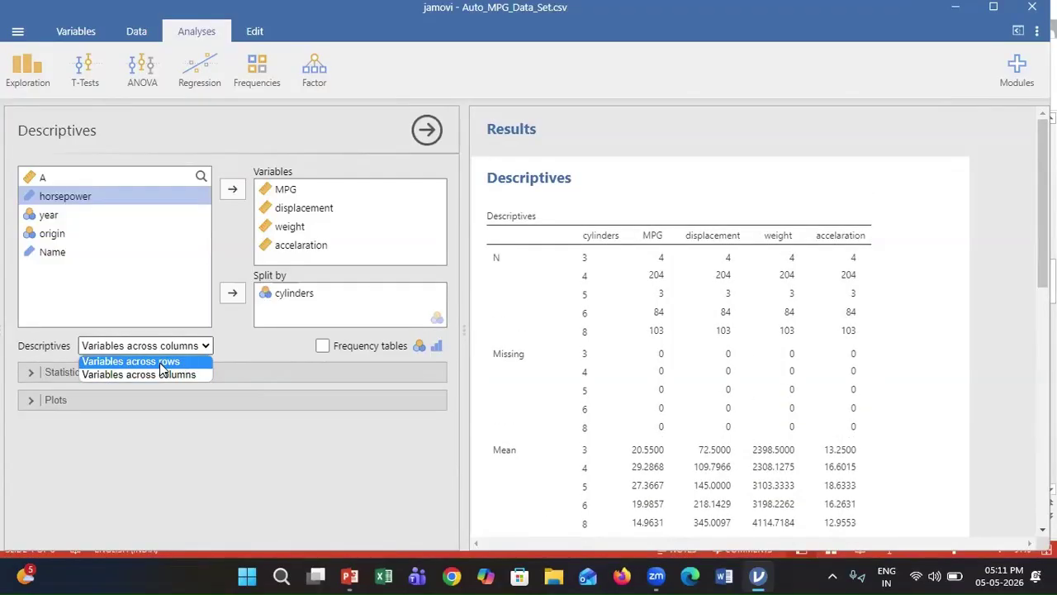
Step: Lay out the descriptives table with variables across rows and remove cylinders from the split
left_click(160, 363)
left_click(160, 365)
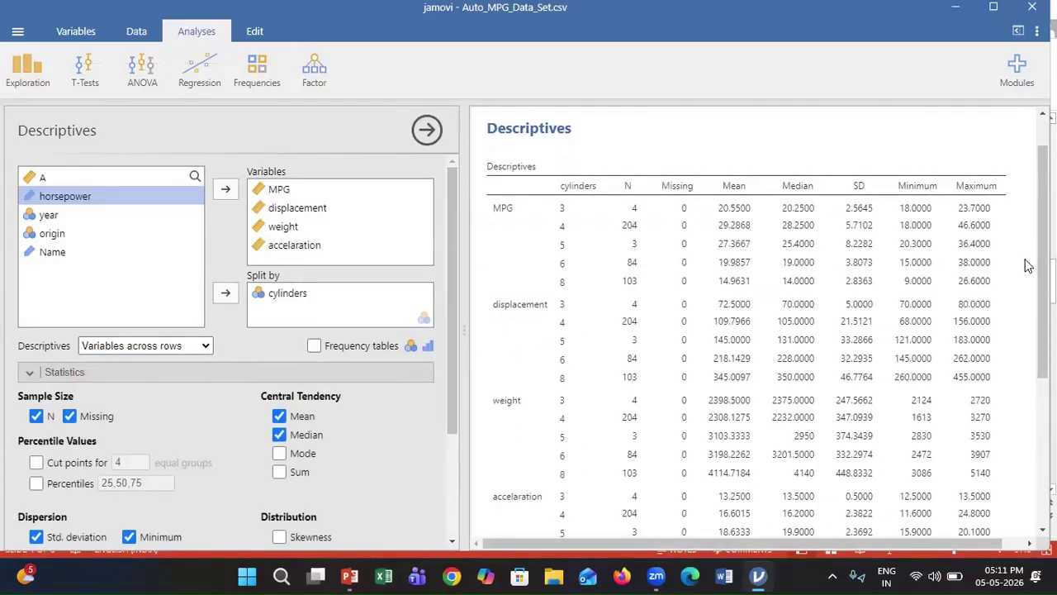
left_click(284, 295)
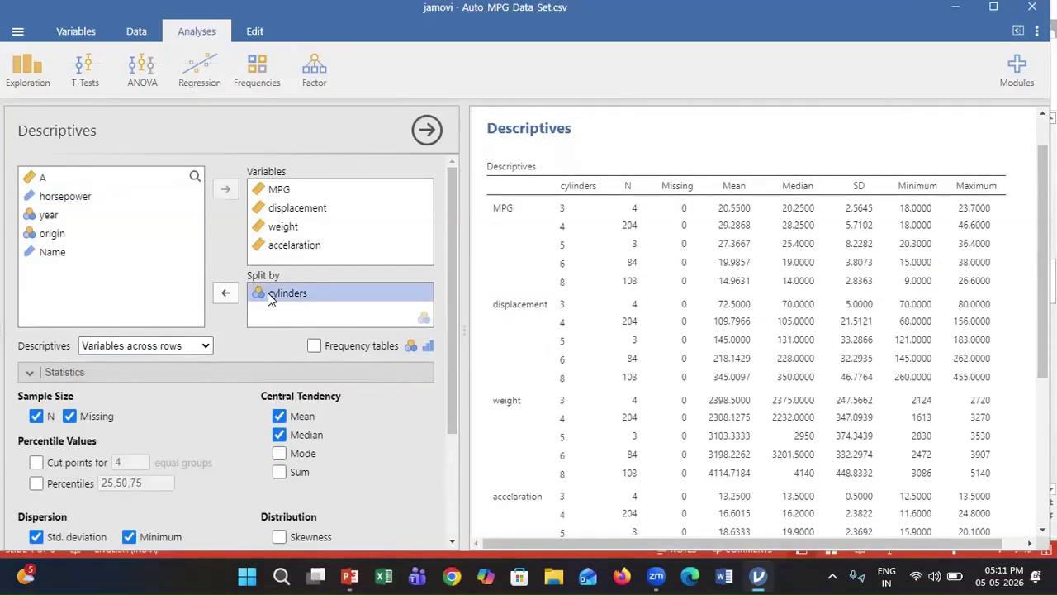
left_click(226, 294)
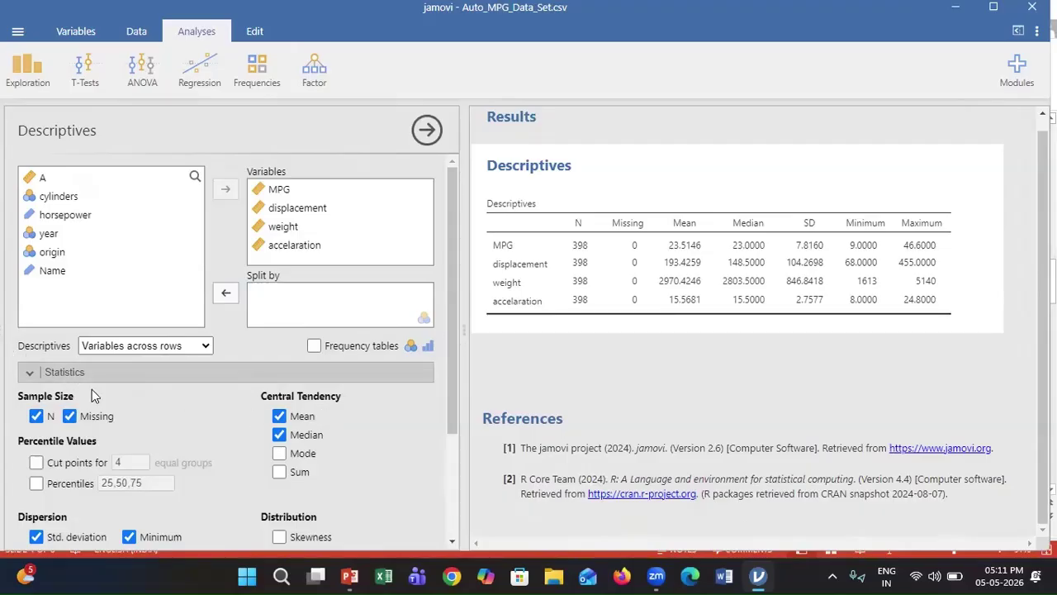
Step: Include mode and sum as central tendency statistics, and variance, range and IQR as dispersion statistics
scroll(175, 396, "down", 3)
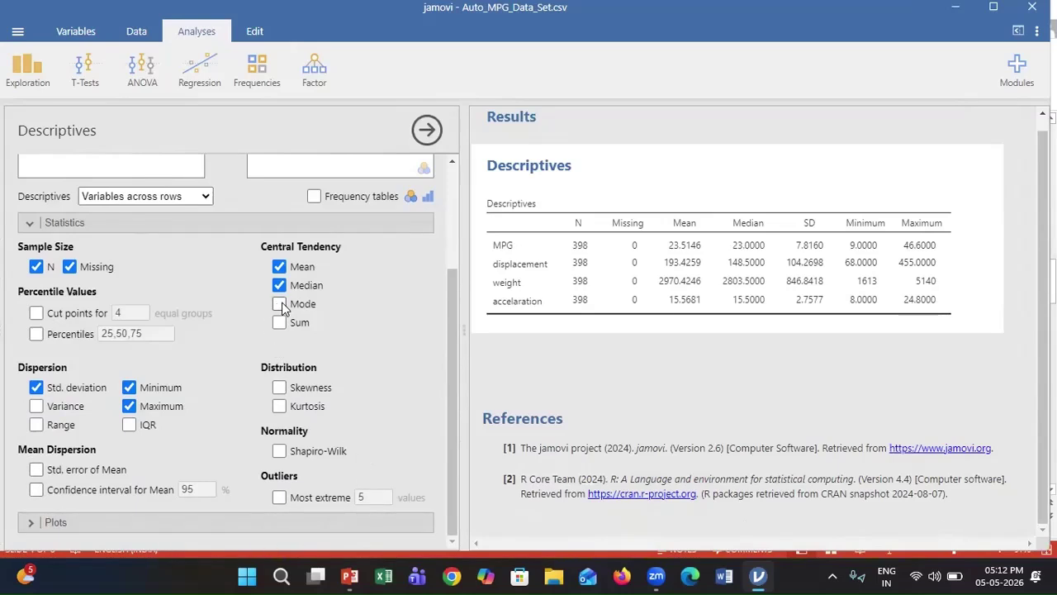
left_click(281, 305)
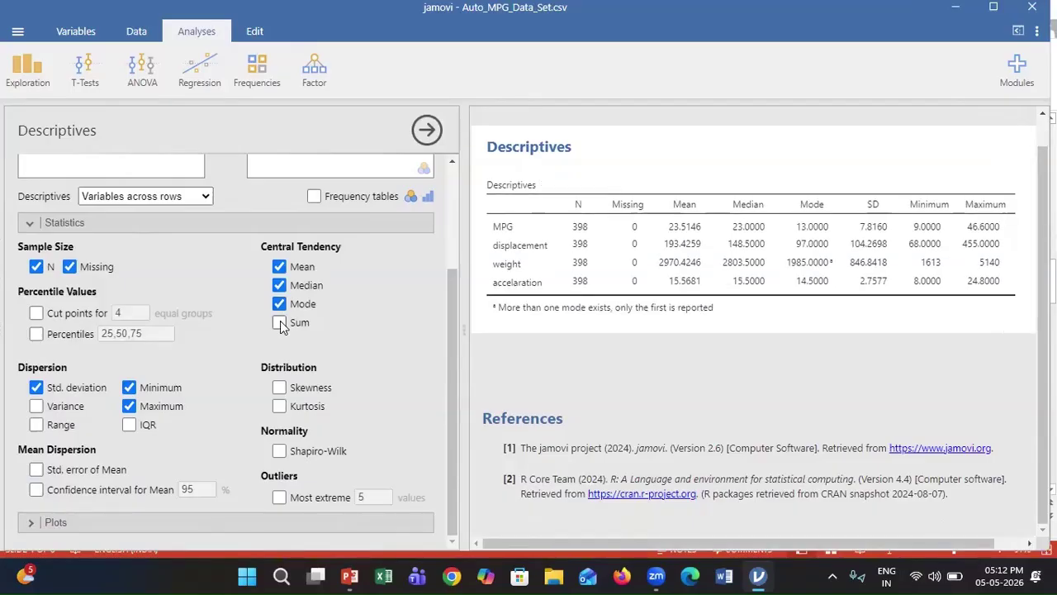
left_click(280, 323)
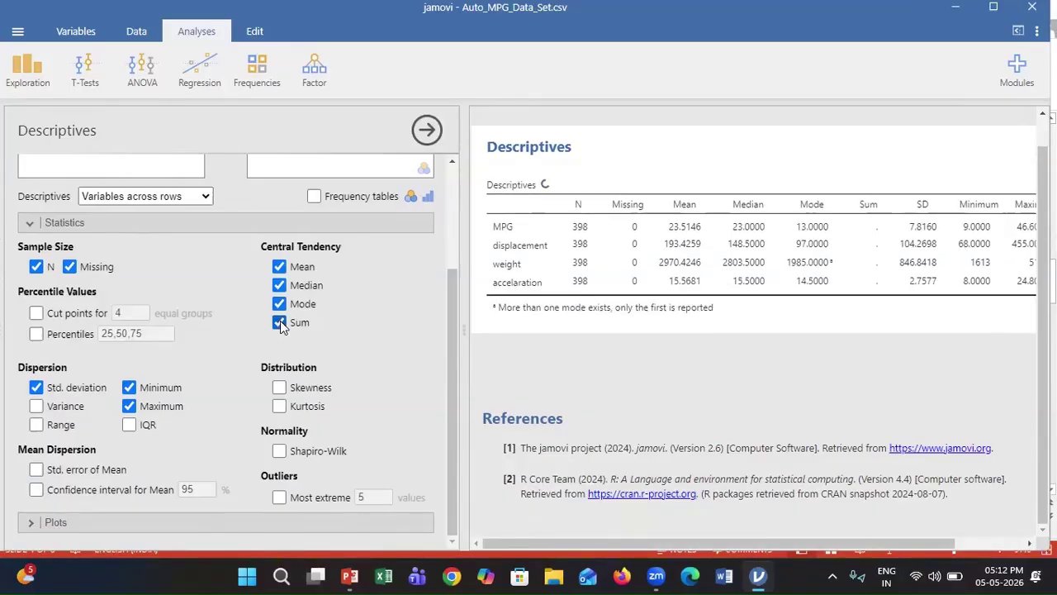
left_click(37, 406)
left_click(37, 424)
left_click(129, 424)
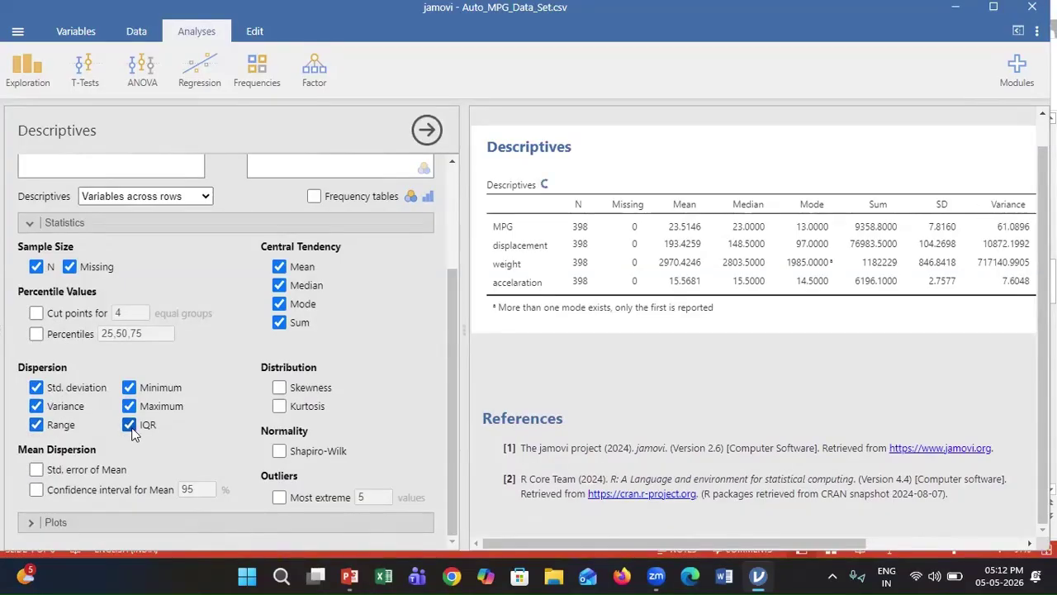
Step: Include skewness, kurtosis, the standard error of the mean and the 5 most extreme values, and review the extreme values tables
left_click(280, 387)
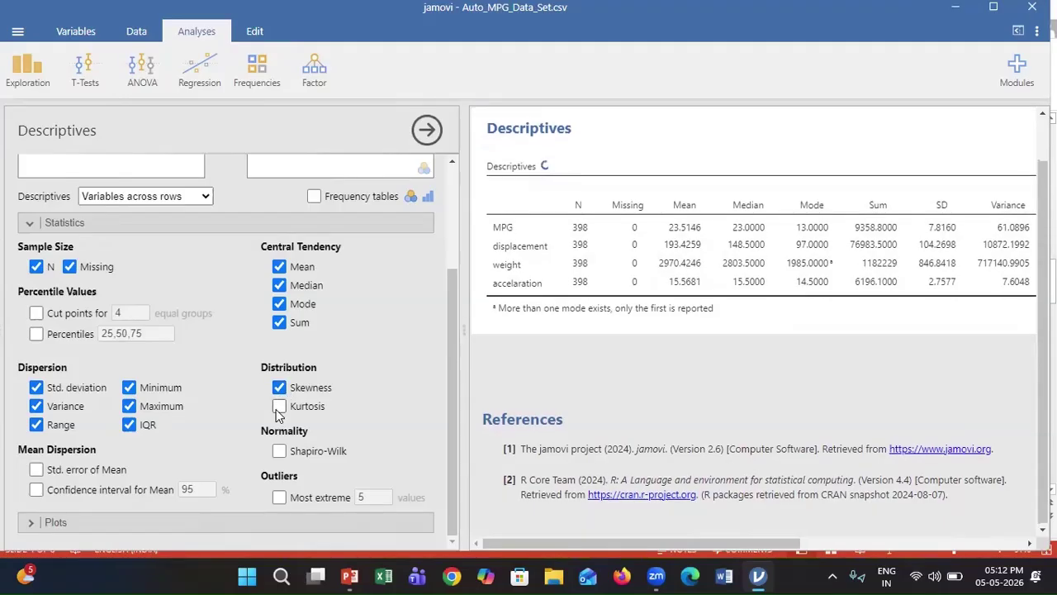
left_click(280, 406)
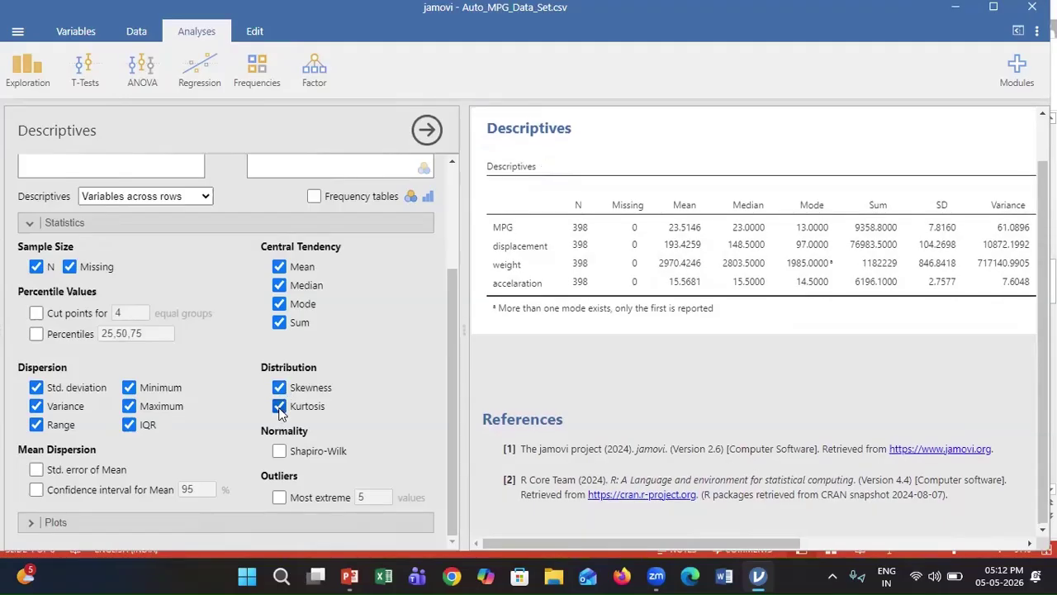
left_click(55, 472)
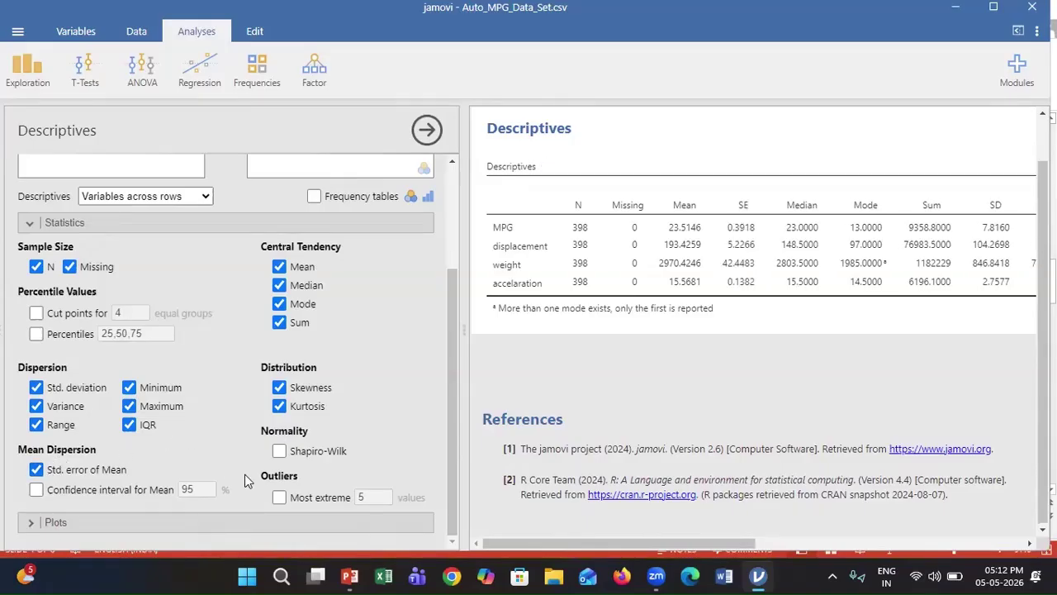
left_click(280, 498)
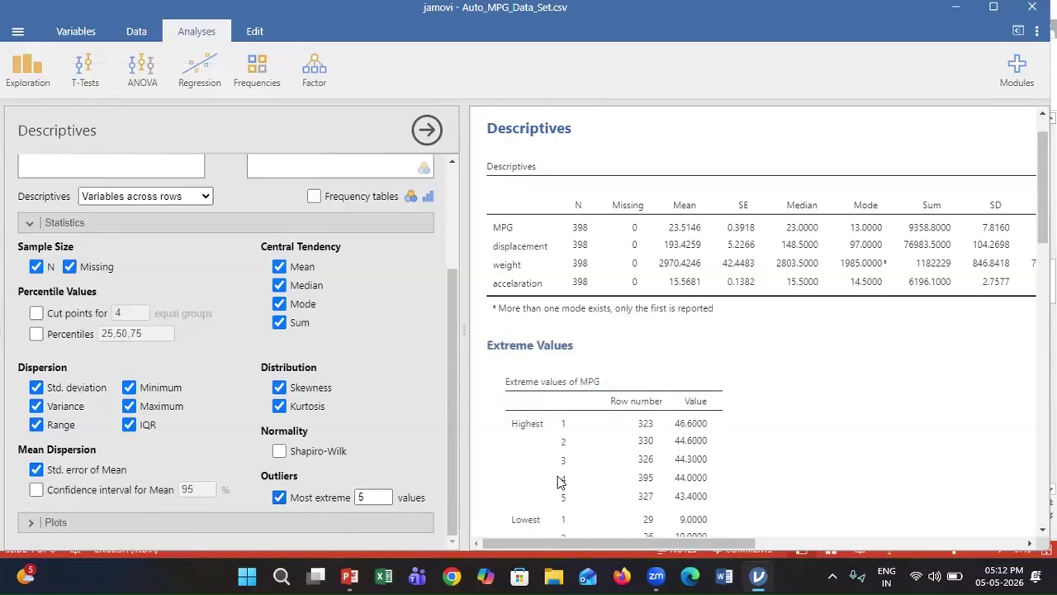
scroll(562, 482, "down", 10)
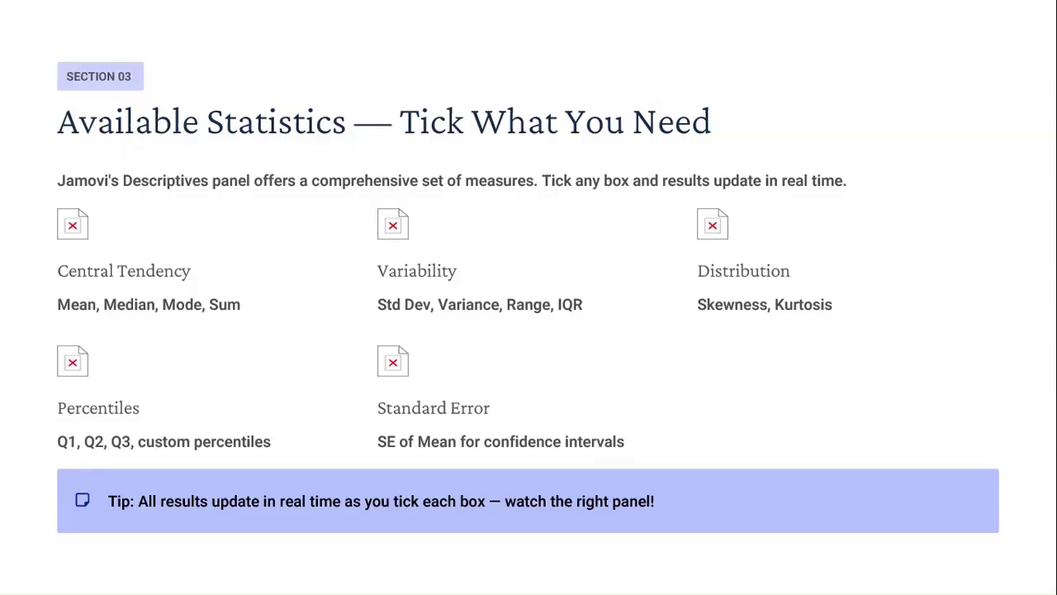
key("Right")
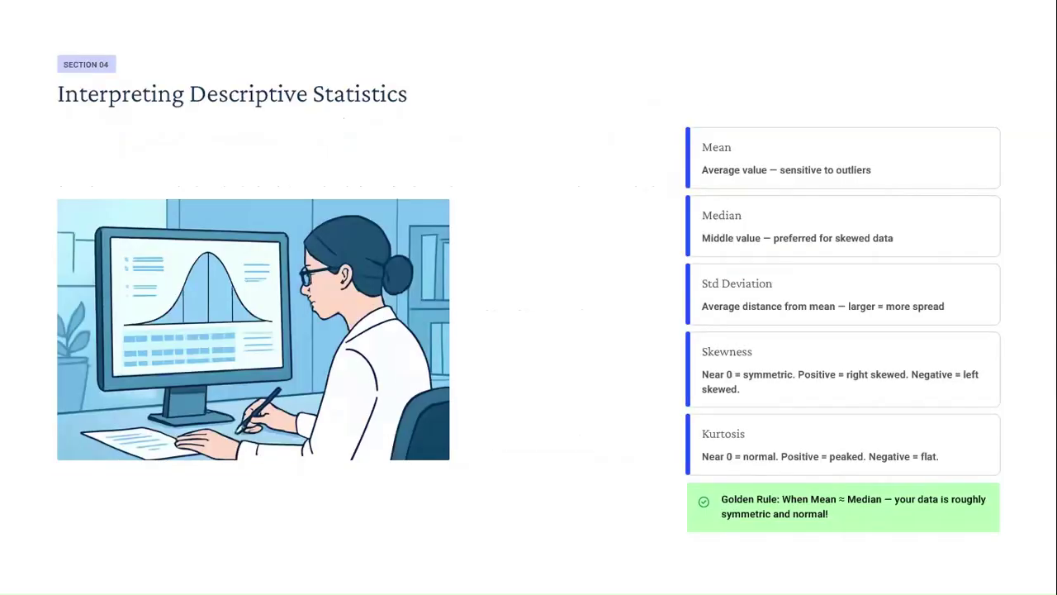